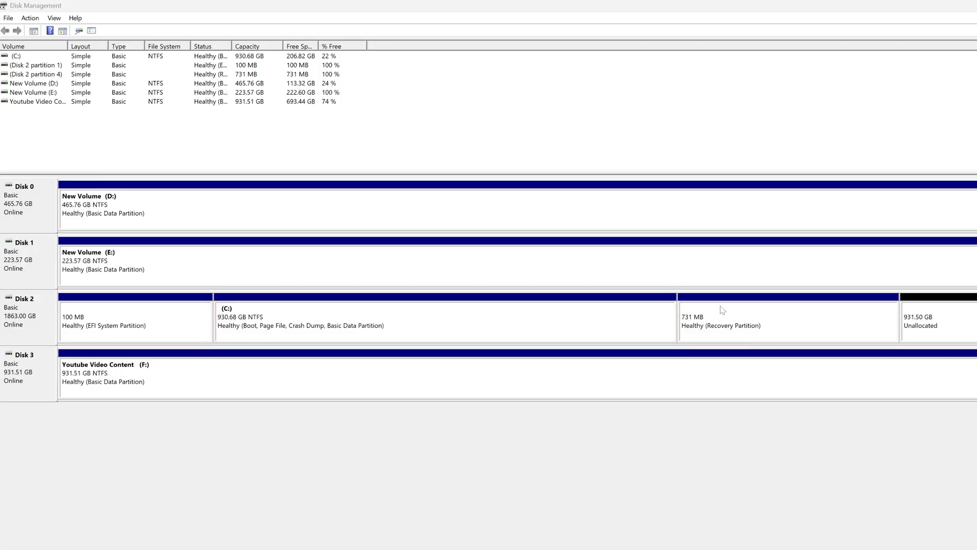
- Search Google for 'minitool partition wizard' and download Partition Wizard Free from the official site
{"action": "right_click", "coordinate": [369, 298]}
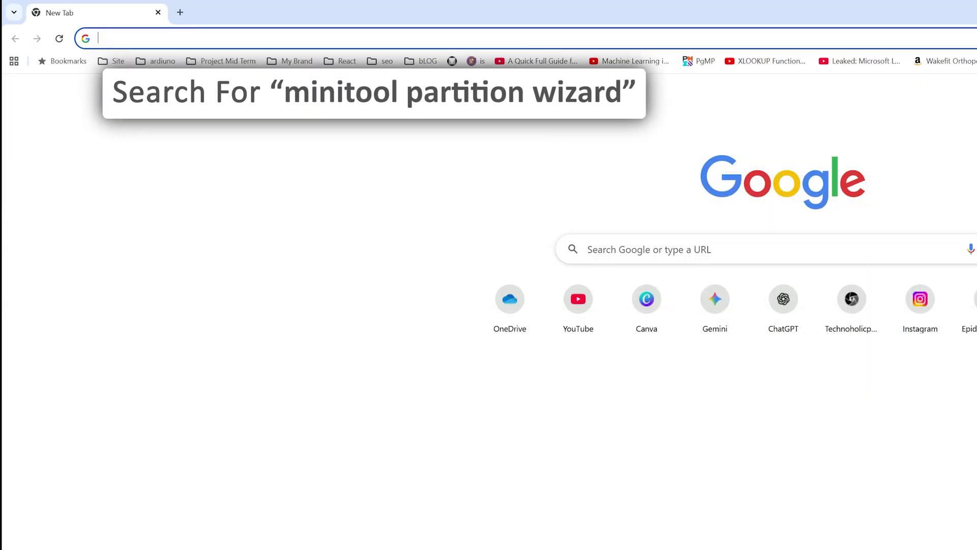
{"action": "type", "text": "m"}
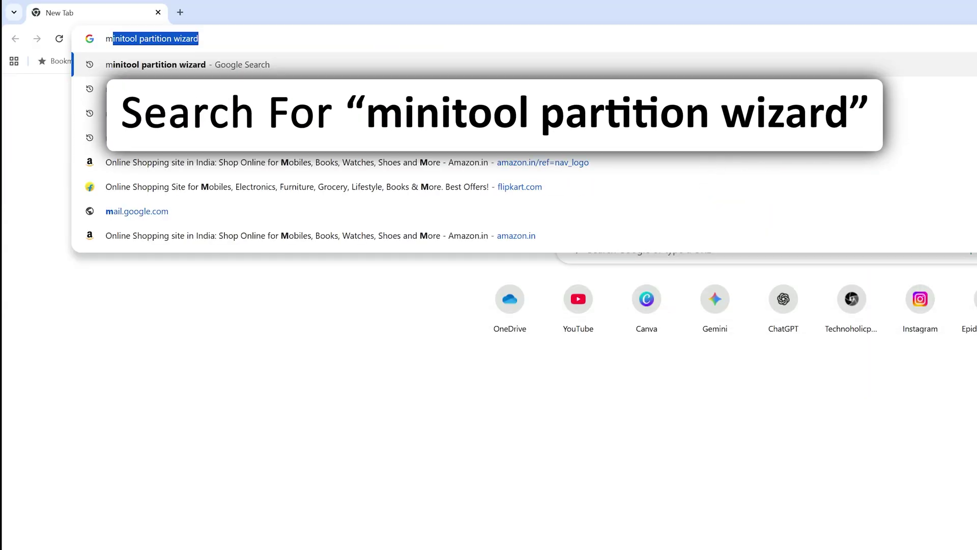
{"action": "type", "text": "in"}
{"action": "key", "text": "Return"}
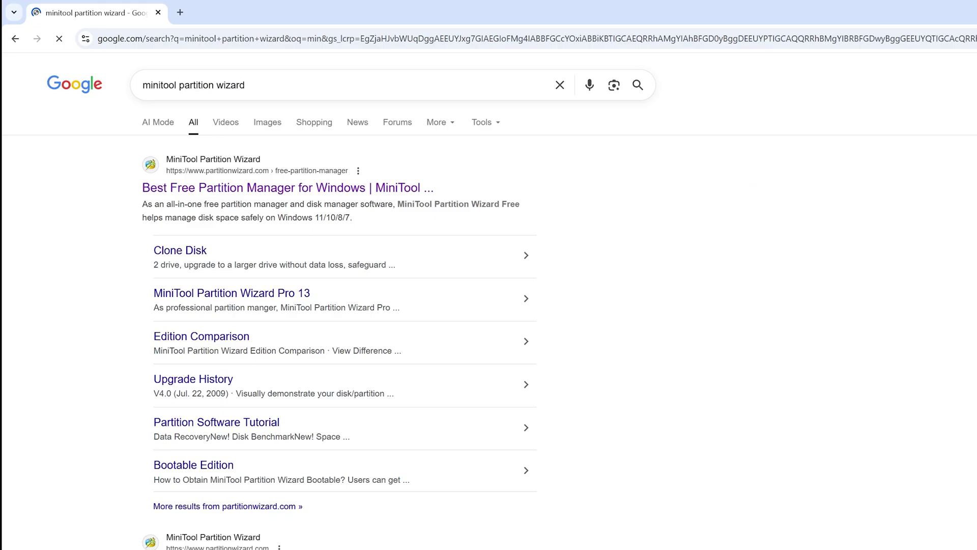
{"action": "scroll", "coordinate": [240, 386], "scroll_direction": "down", "scroll_amount": 2}
{"action": "left_click", "coordinate": [243, 407]}
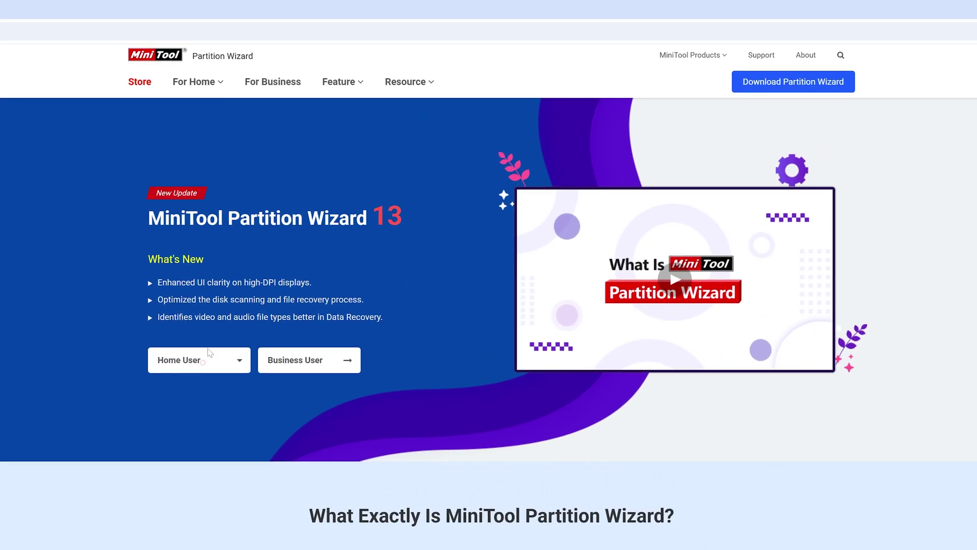
{"action": "left_click", "coordinate": [208, 351]}
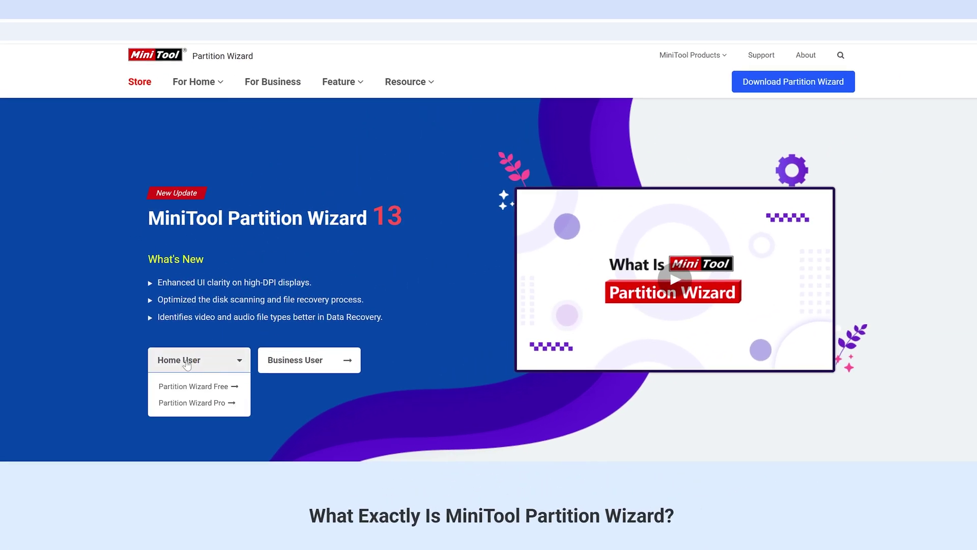
{"action": "left_click", "coordinate": [193, 388]}
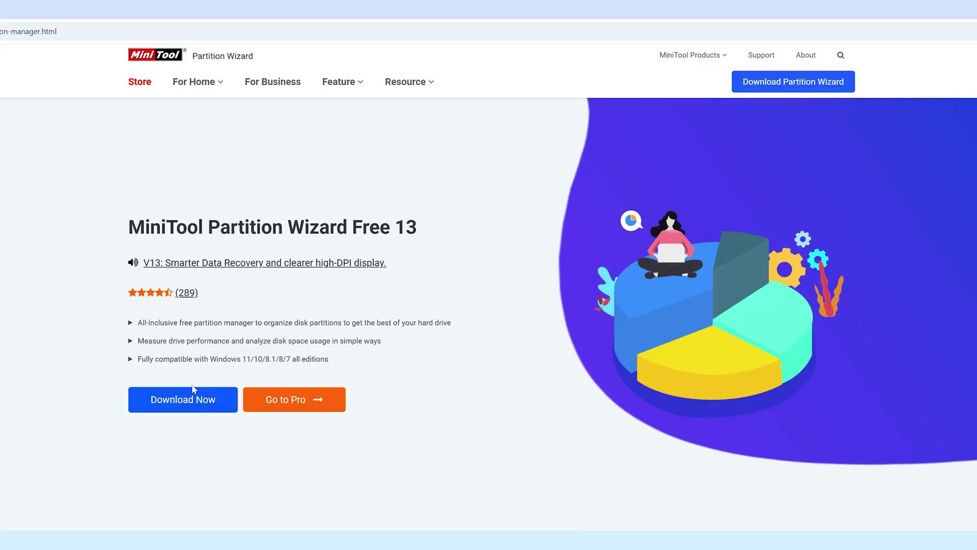
{"action": "left_click", "coordinate": [195, 410]}
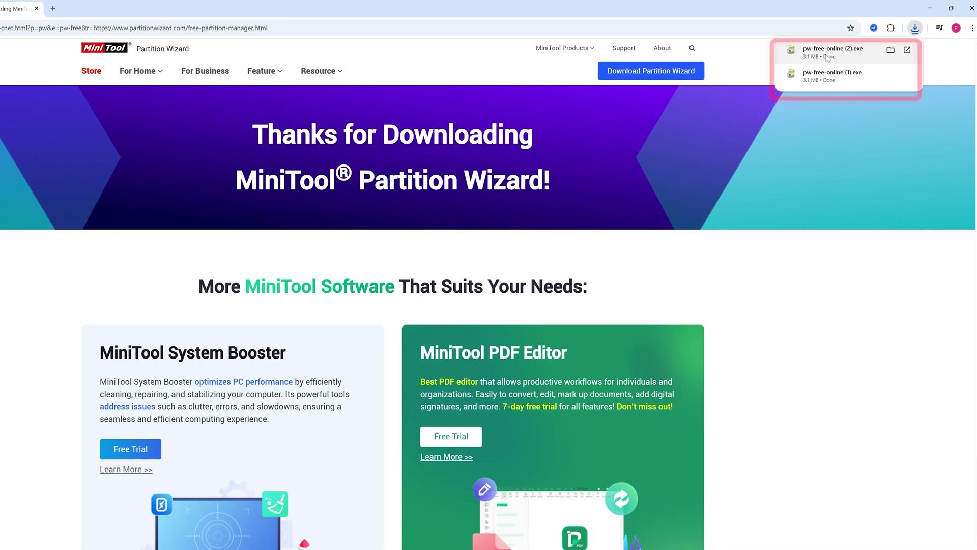
- Install the free edition into the existing folder, opting out of the Customer Experience Program
{"action": "left_click", "coordinate": [826, 57]}
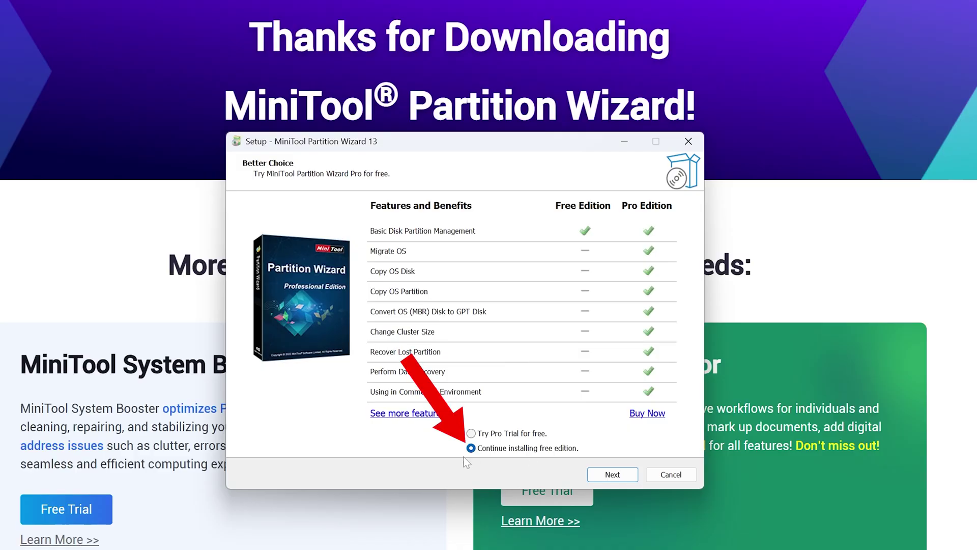
{"action": "left_click", "coordinate": [615, 476]}
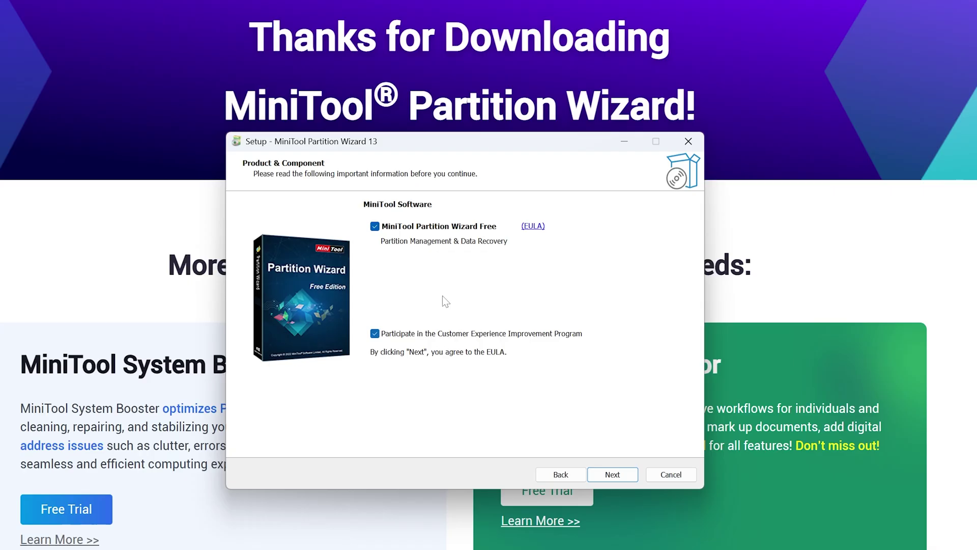
{"action": "left_click", "coordinate": [375, 334]}
{"action": "left_click", "coordinate": [627, 475]}
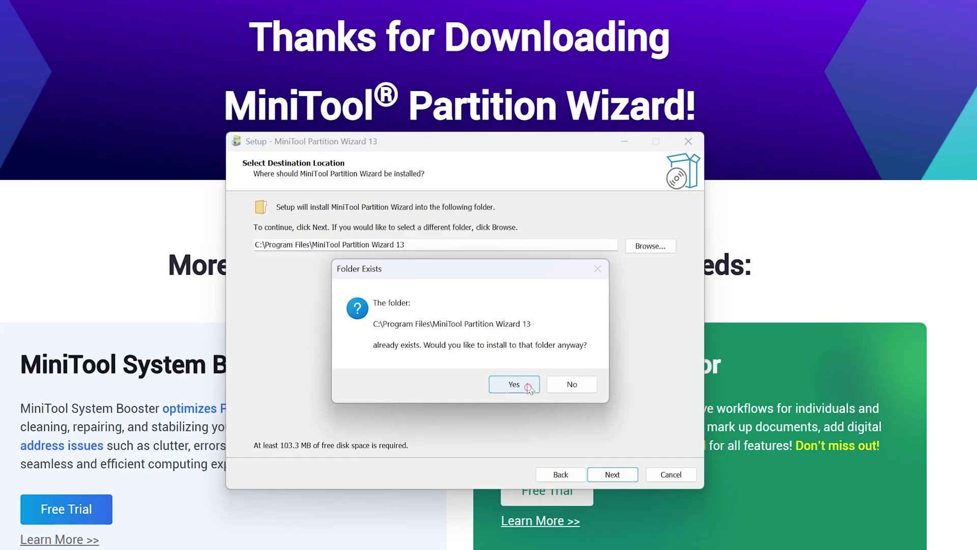
{"action": "left_click", "coordinate": [527, 386]}
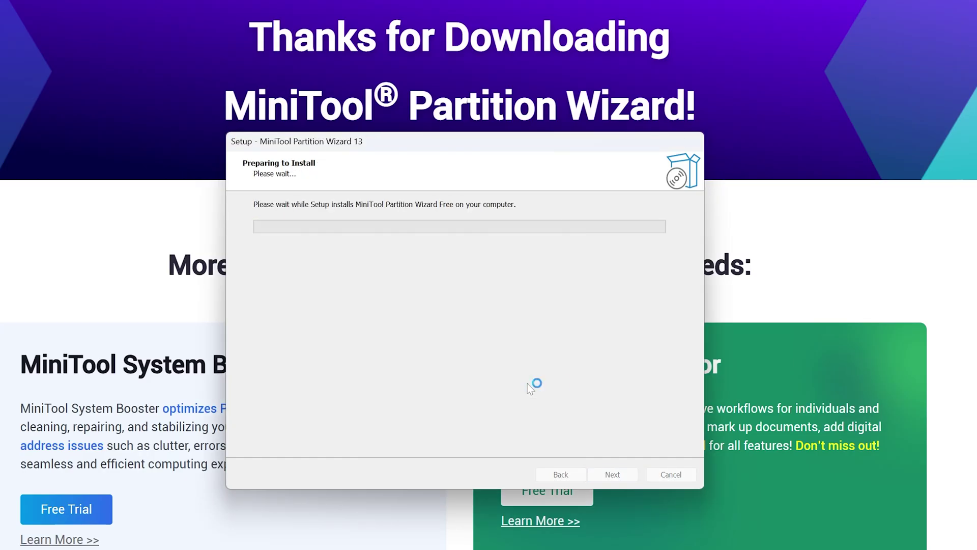
- Finish setup, select the 731 MB NTFS recovery partition and open its Move/Resize settings
{"action": "left_click", "coordinate": [628, 474]}
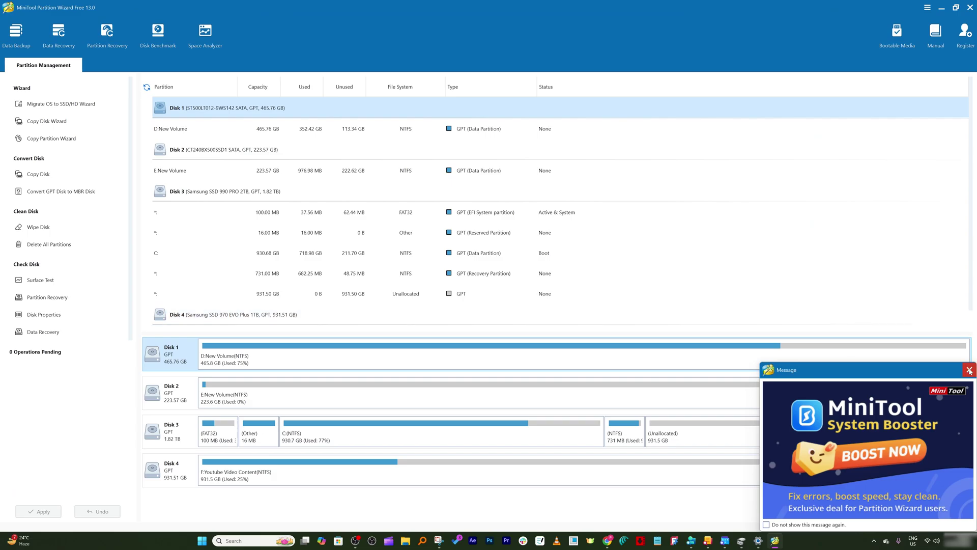
{"action": "left_click", "coordinate": [970, 370]}
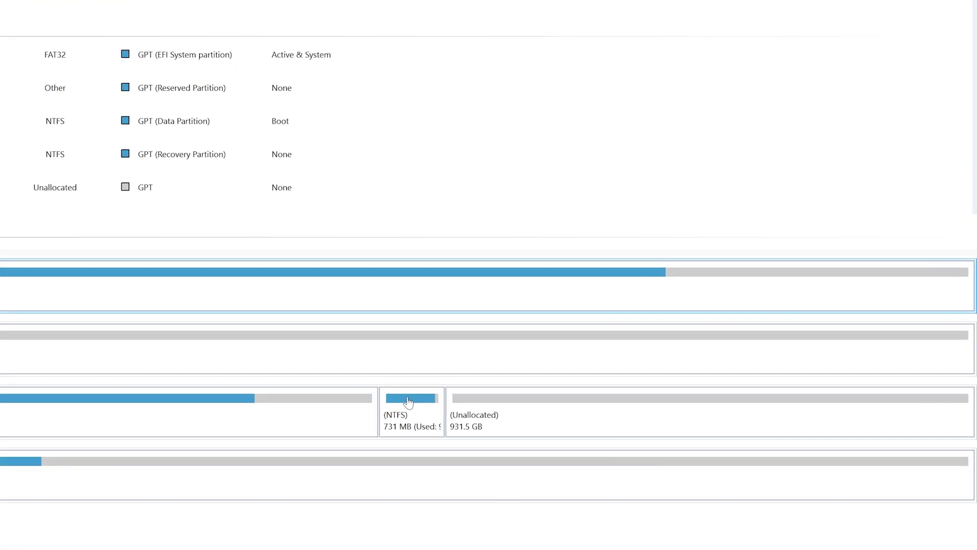
{"action": "left_click", "coordinate": [624, 429]}
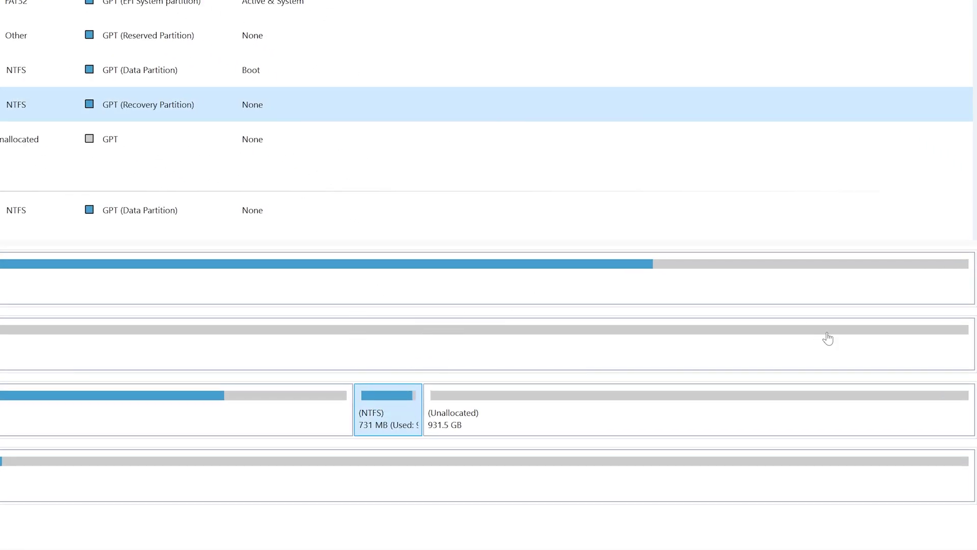
{"action": "right_click", "coordinate": [378, 396]}
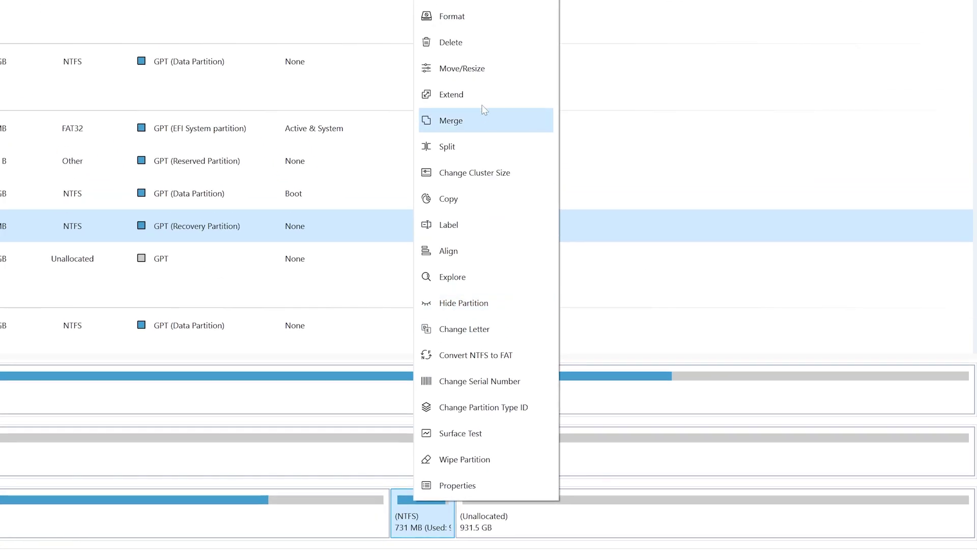
{"action": "left_click", "coordinate": [480, 74]}
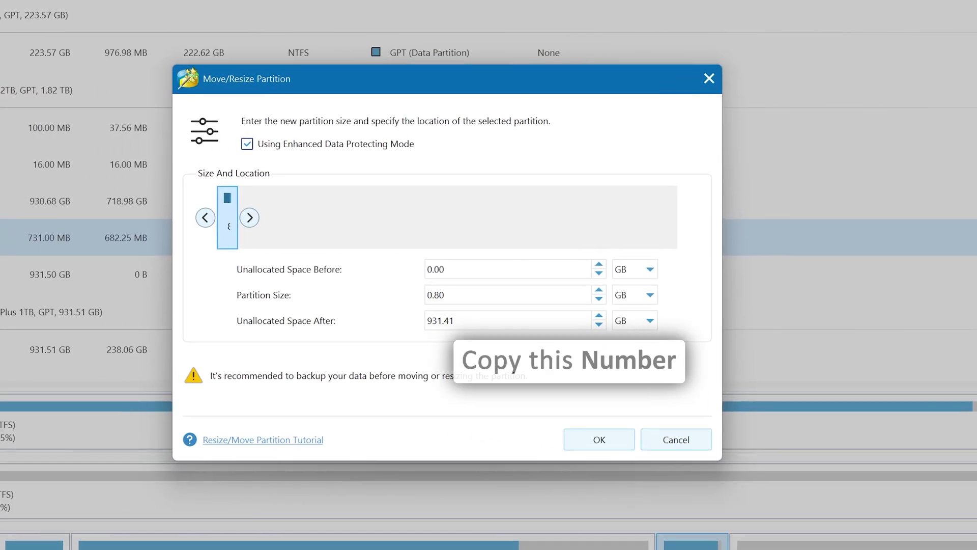
- Copy 931.41 GB into Unallocated Space Before, leaving 0.00 after, and confirm the move
{"action": "left_click_drag", "start_coordinate": [455, 320], "coordinate": [421, 315]}
{"action": "key", "text": "ctrl+c"}
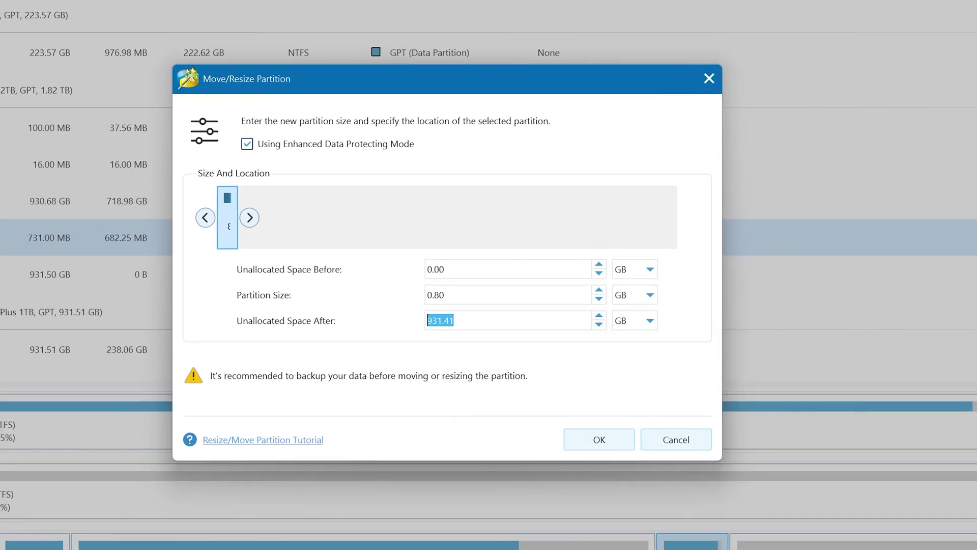
{"action": "left_click_drag", "start_coordinate": [465, 270], "coordinate": [402, 268]}
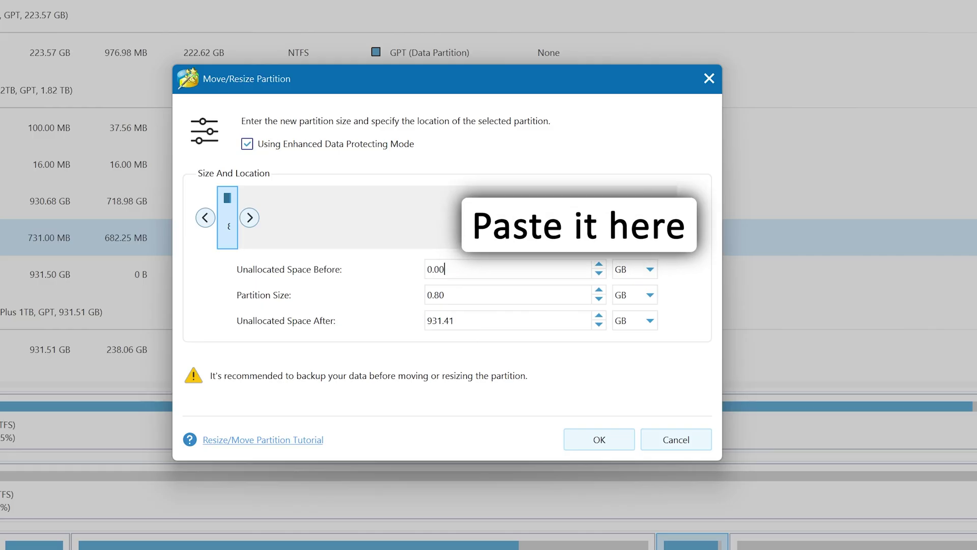
{"action": "key", "text": "ctrl+v"}
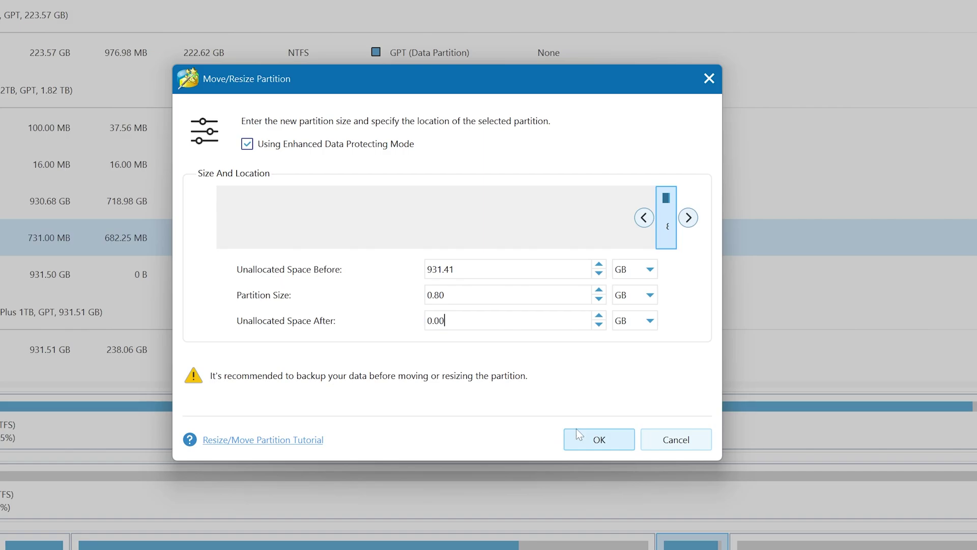
{"action": "left_click", "coordinate": [589, 441]}
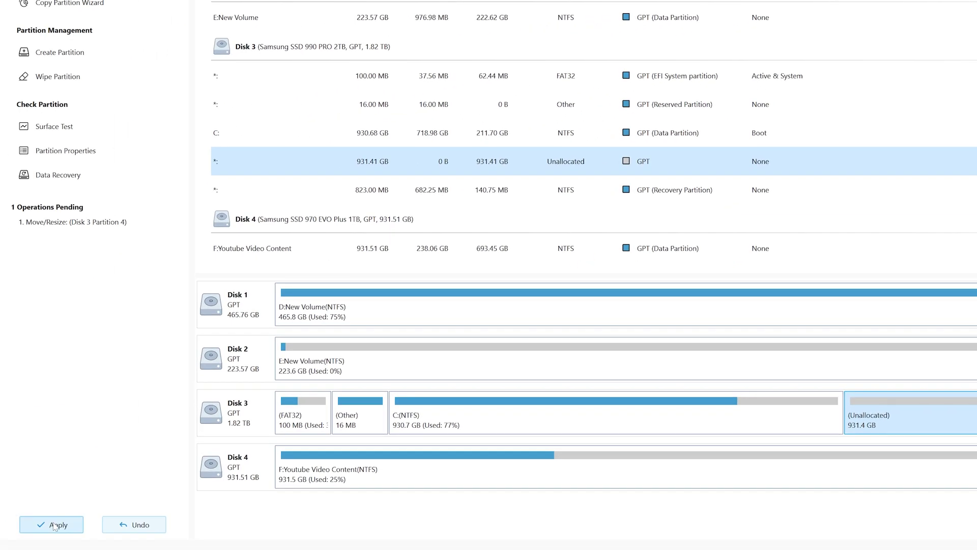
- Apply and confirm the pending recovery partition move, then quit MiniTool Partition Wizard
{"action": "left_click", "coordinate": [55, 525]}
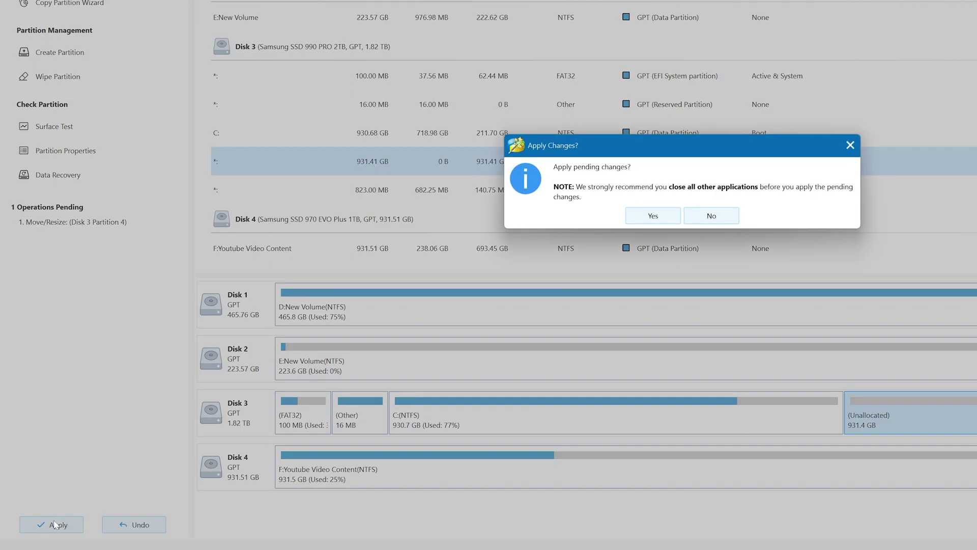
{"action": "left_click", "coordinate": [650, 217]}
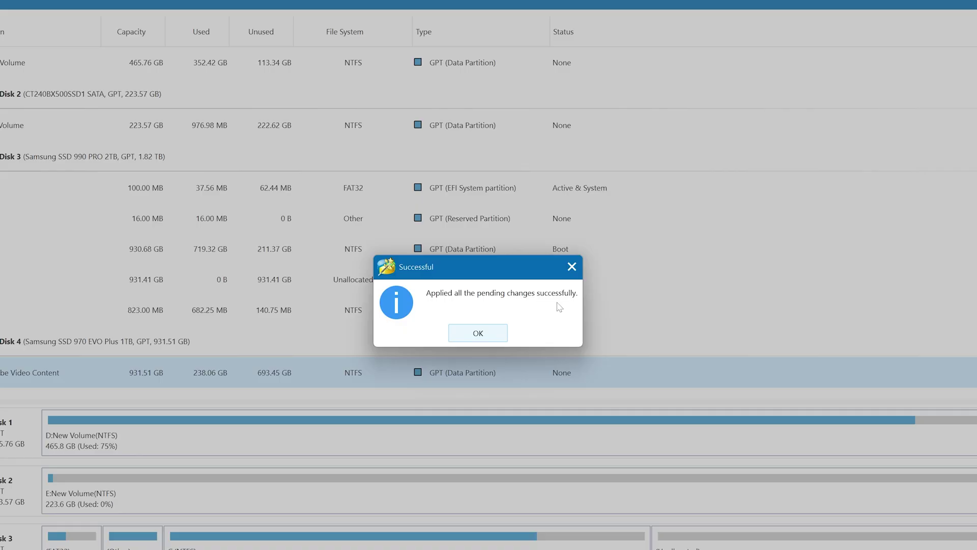
{"action": "left_click", "coordinate": [495, 333]}
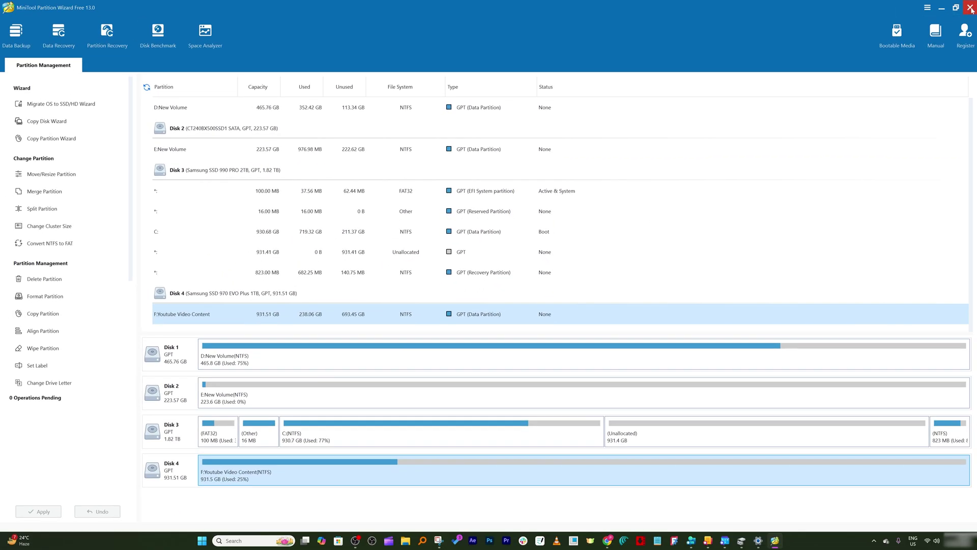
{"action": "left_click", "coordinate": [971, 7]}
- Confirm quitting MiniTool, refresh Disk Management and select the C: partition
{"action": "left_click", "coordinate": [469, 287]}
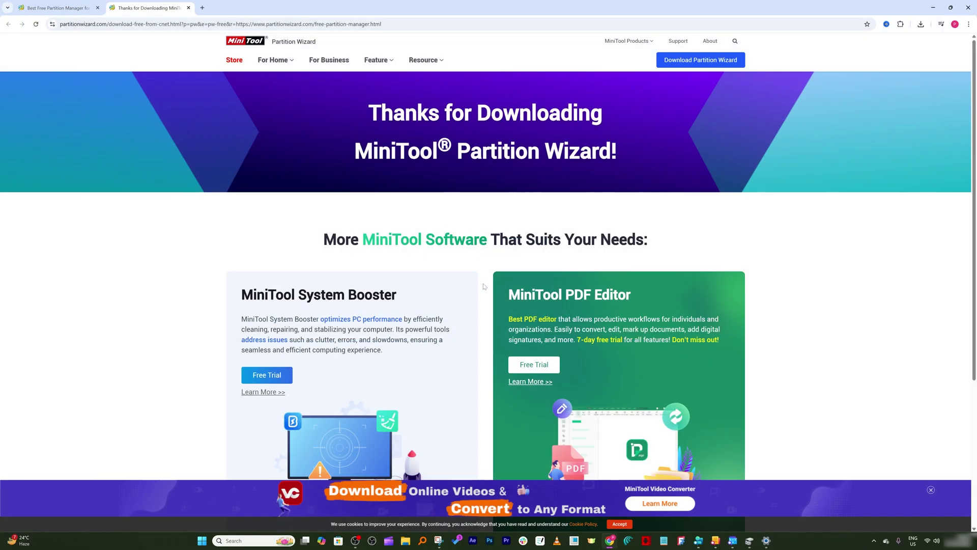
{"action": "left_click", "coordinate": [750, 541]}
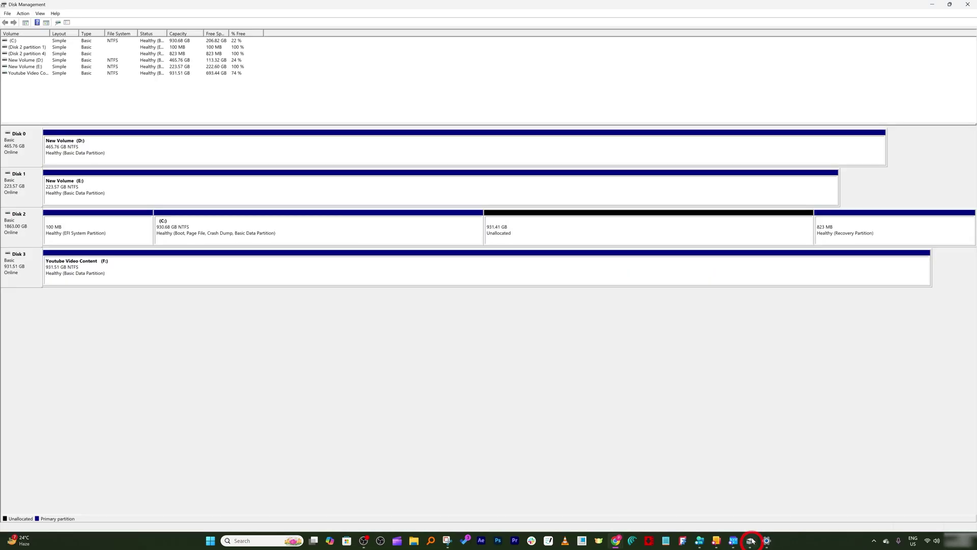
{"action": "left_click", "coordinate": [40, 13]}
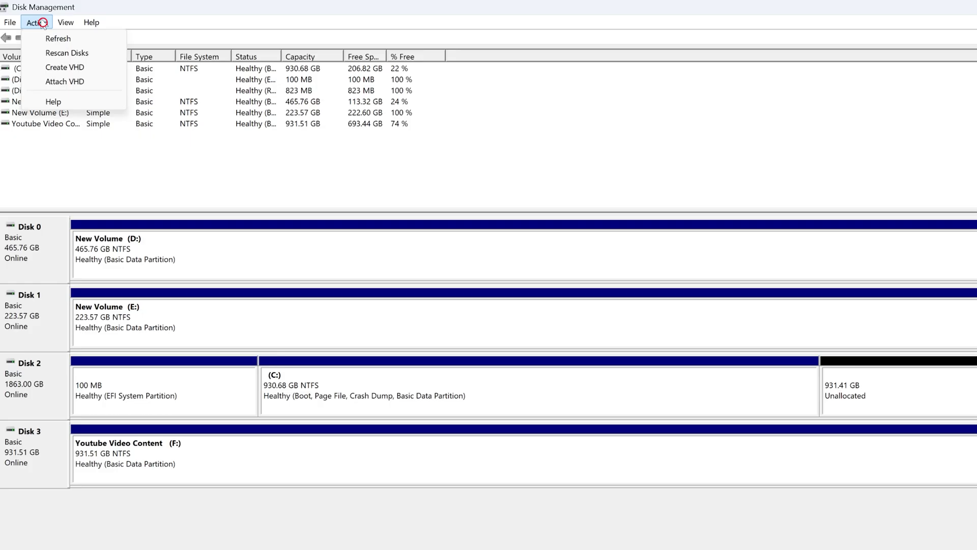
{"action": "left_click", "coordinate": [53, 40]}
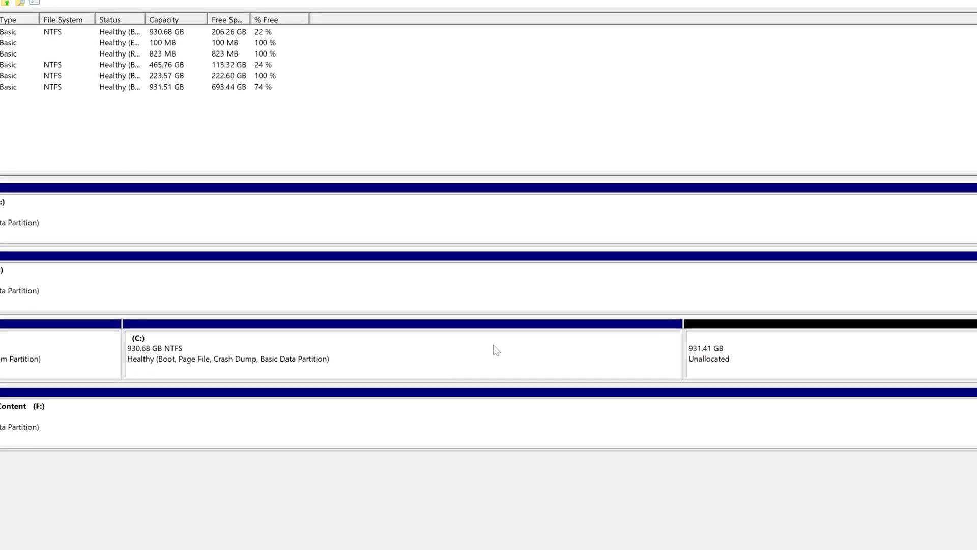
{"action": "left_click", "coordinate": [494, 345]}
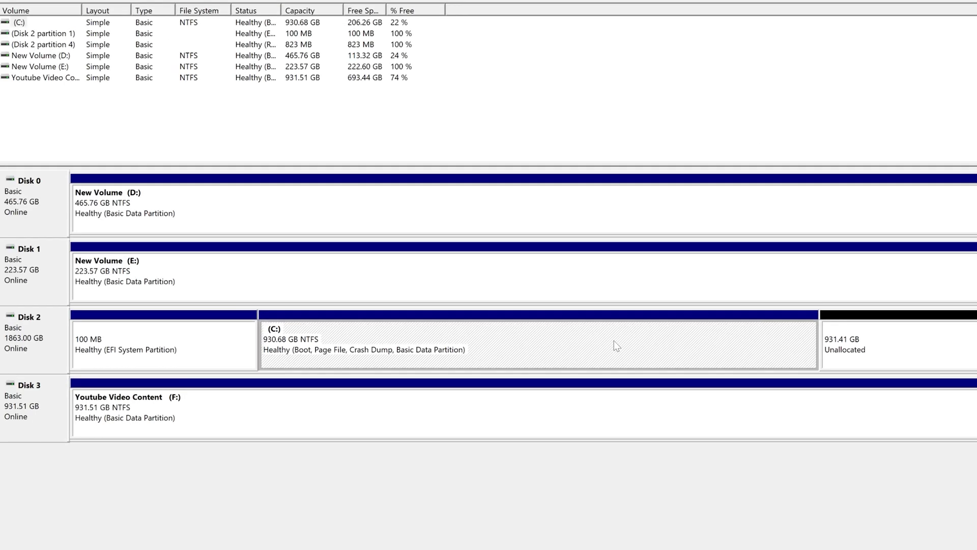
- Extend C: by all 953763 MB of unallocated space with Extend Volume
{"action": "right_click", "coordinate": [572, 336]}
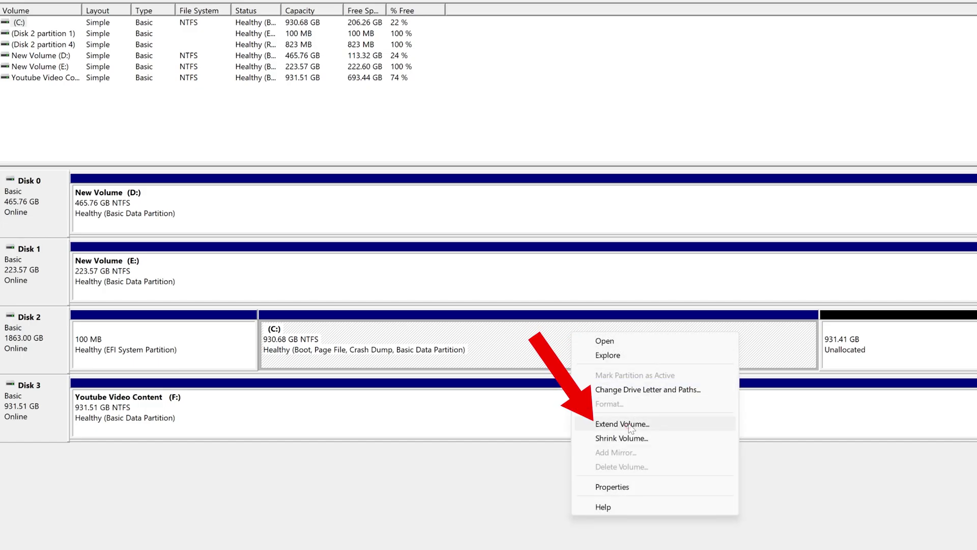
{"action": "left_click", "coordinate": [630, 425]}
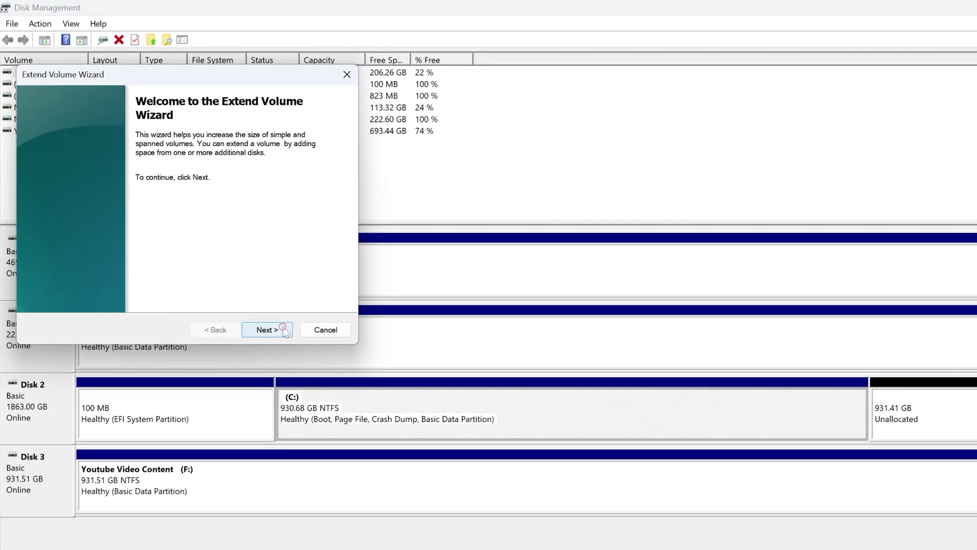
{"action": "left_click", "coordinate": [281, 330]}
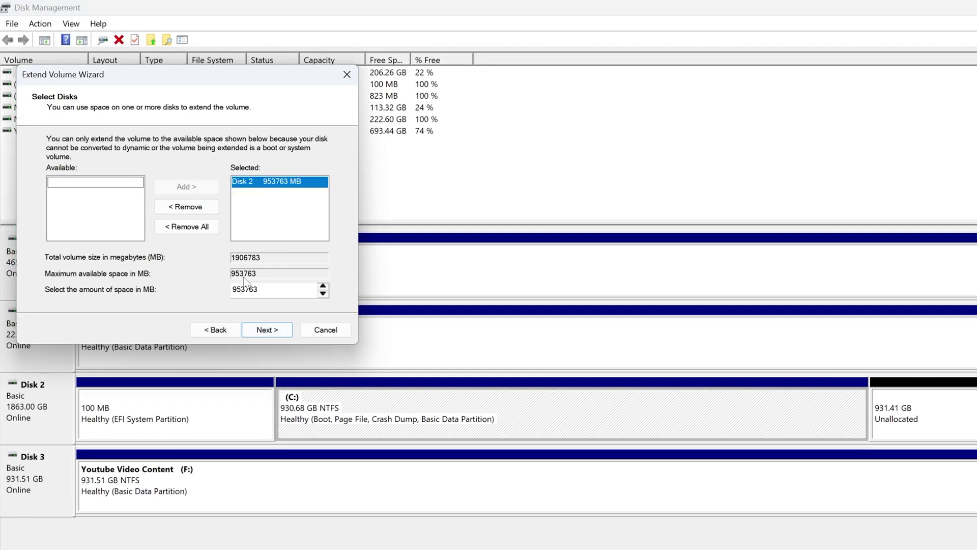
{"action": "left_click", "coordinate": [280, 334]}
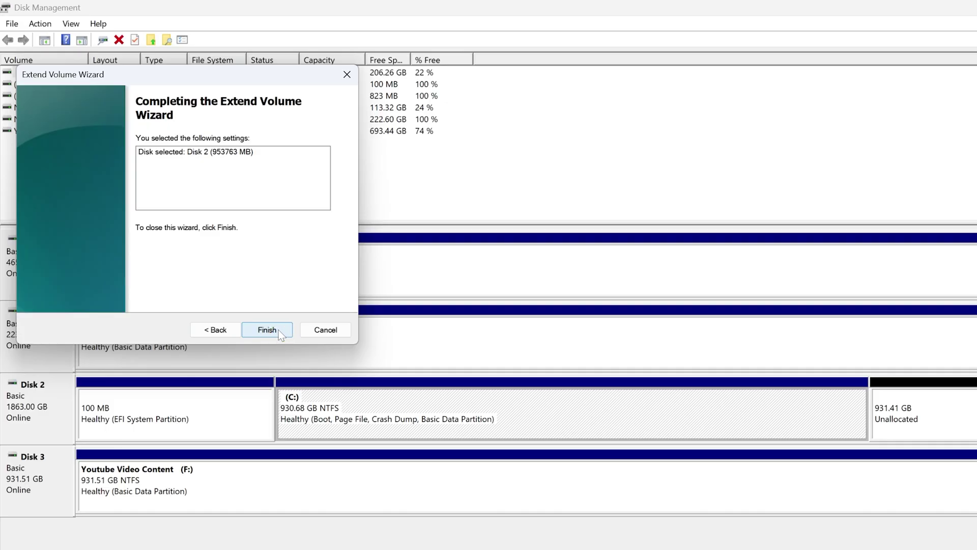
{"action": "left_click", "coordinate": [280, 331]}
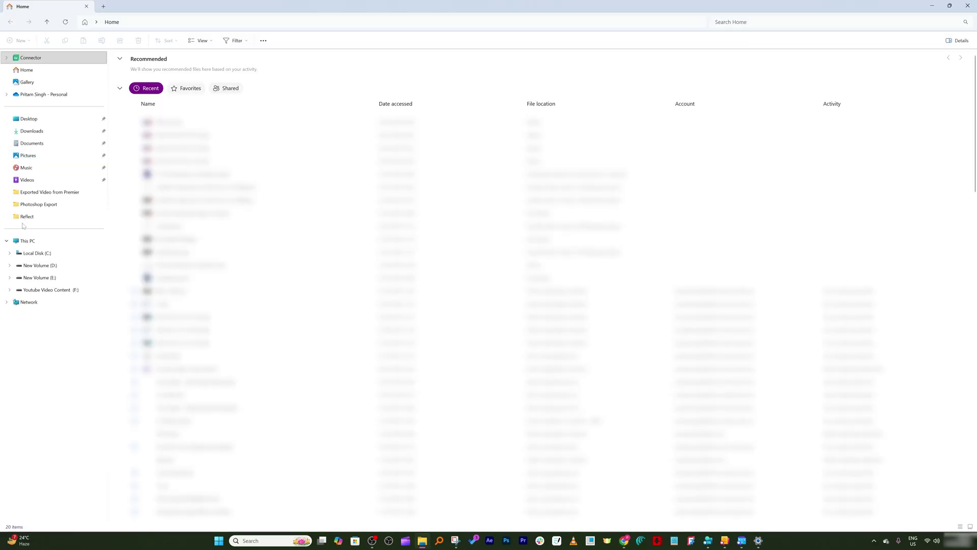
- Refresh This PC in File Explorer to confirm Local Disk (C:) totals 1.81 TB
{"action": "left_click", "coordinate": [27, 241]}
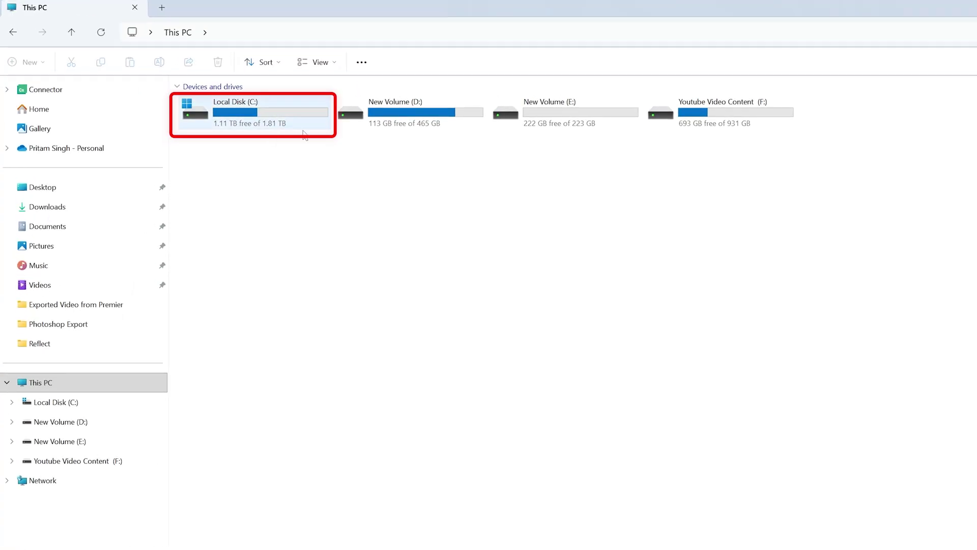
{"action": "right_click", "coordinate": [351, 191]}
{"action": "left_click", "coordinate": [385, 241]}
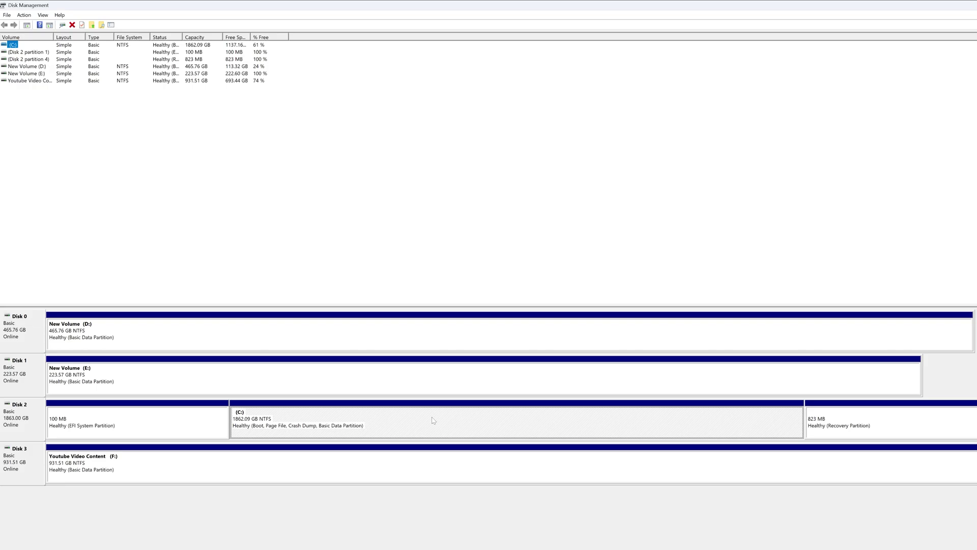